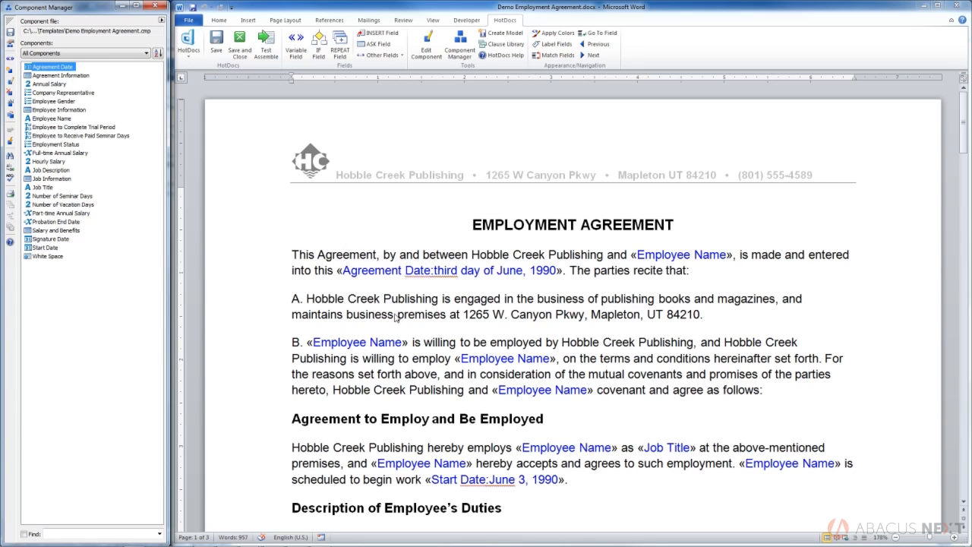
Insert the Agreement Date variable field into the opening paragraph, after "The parties recite that" and before the colon.
left_click(687, 271)
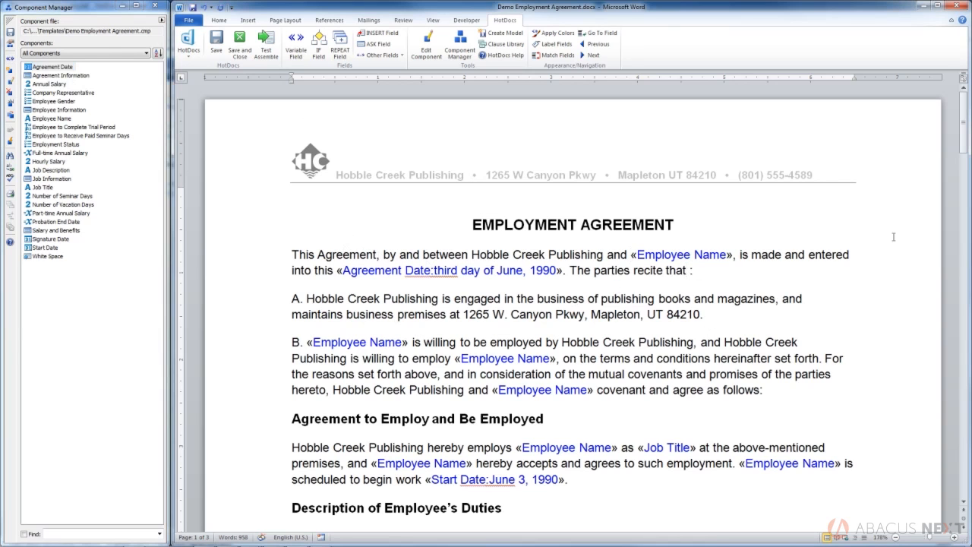
left_click(50, 67)
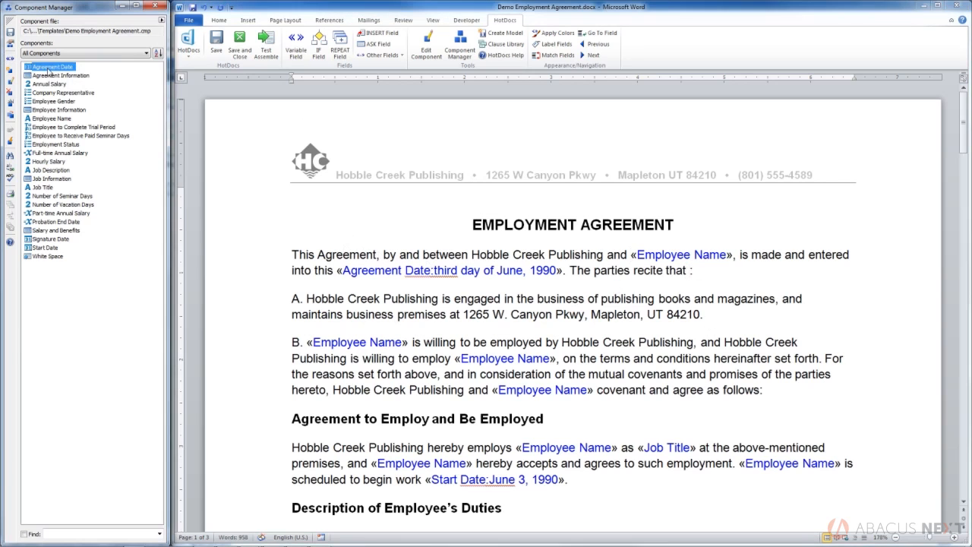
left_click(11, 60)
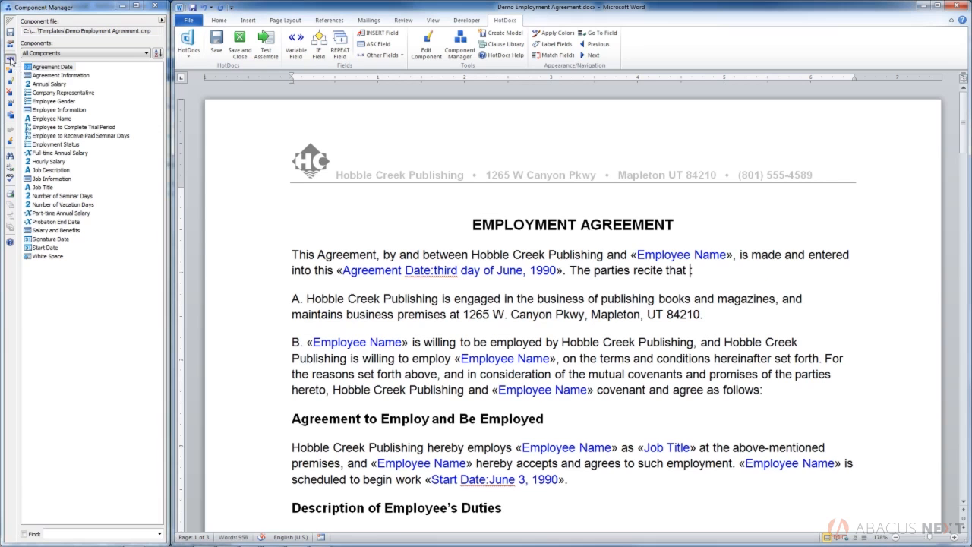
Delete the Agreement Date field inserted after "The parties recite that", including the space before it.
left_click(685, 272)
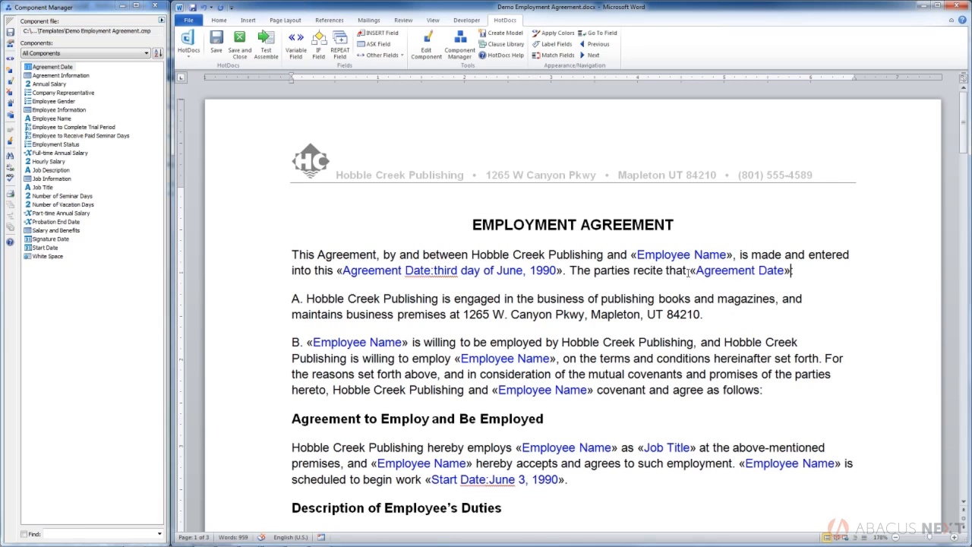
key("ctrl+shift+Right")
key("ctrl+shift+Right")
key("ctrl+shift+Right")
key("ctrl+shift+Right")
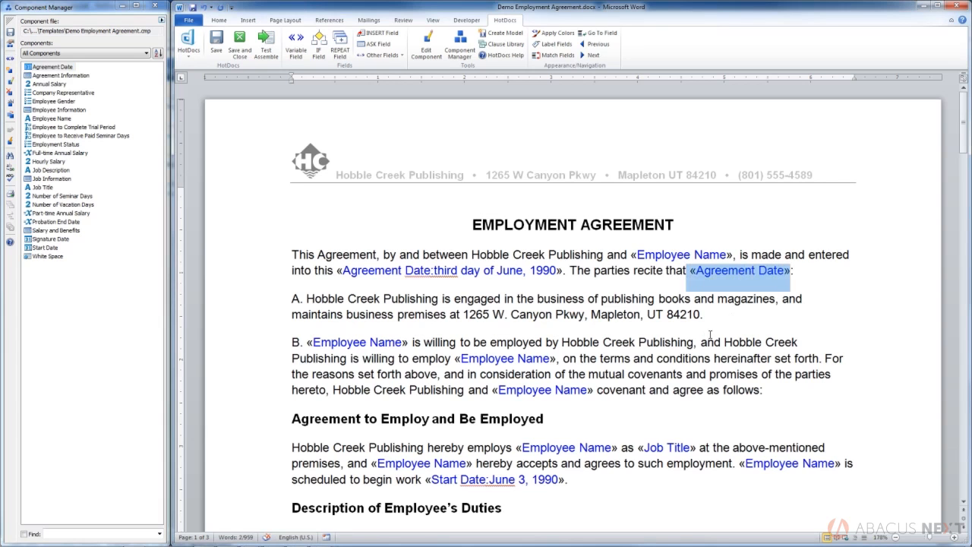
key("Delete")
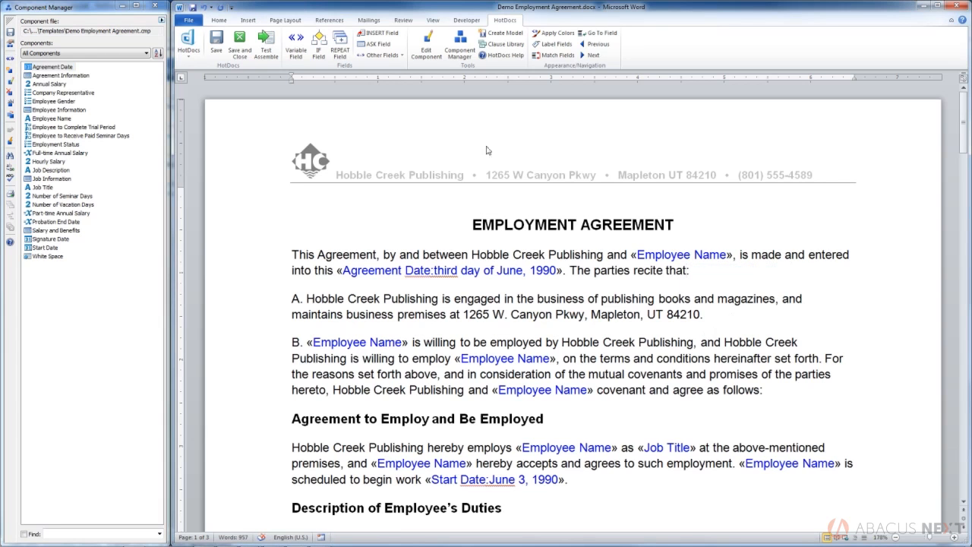
Show paragraph marks and other hidden formatting symbols in the document, and return to the HotDocs commands.
left_click(219, 20)
left_click(494, 36)
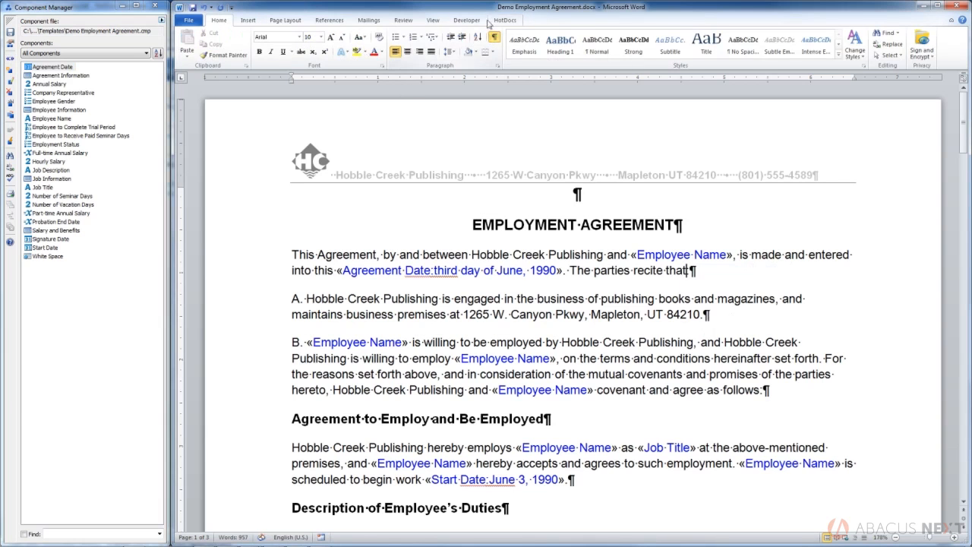
left_click(505, 20)
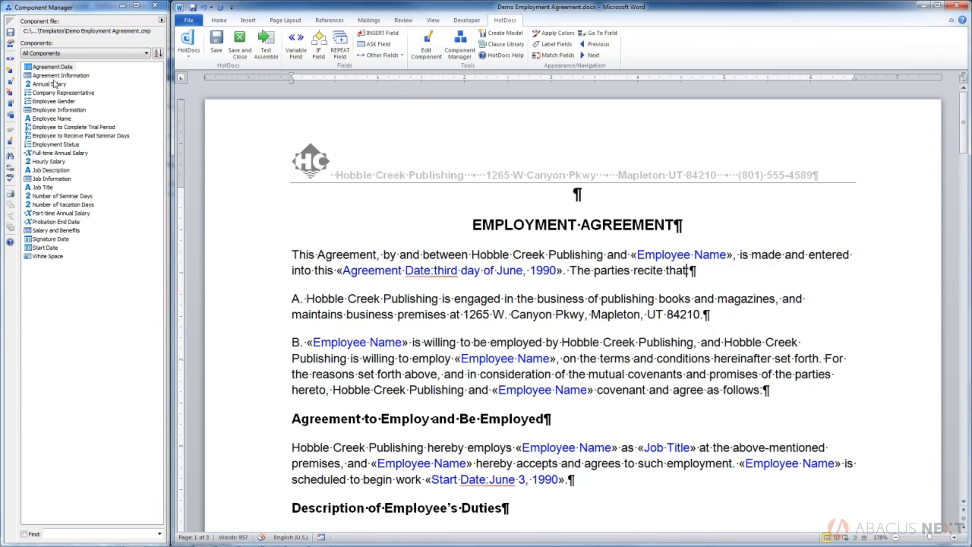
View the Agreement Date variable's properties in its component editor and close the editor.
left_click(34, 67)
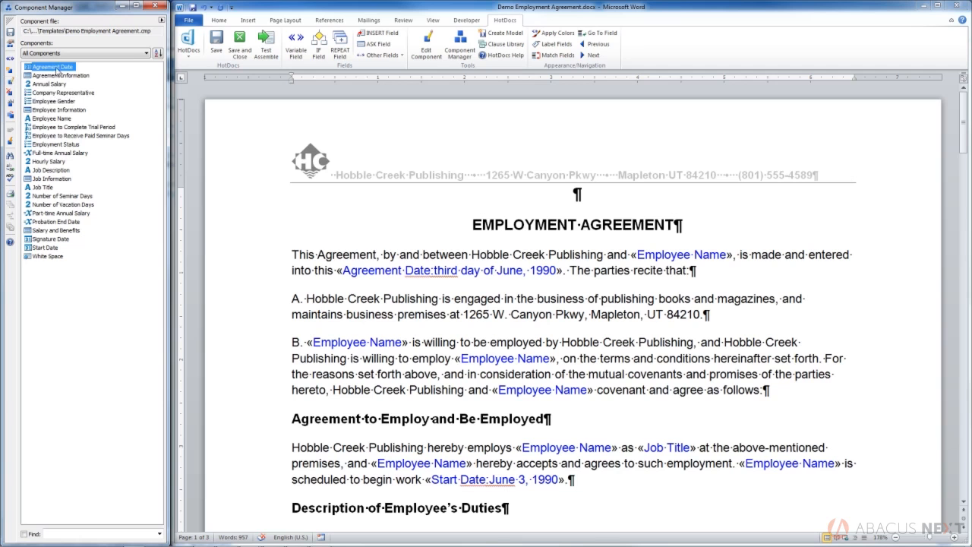
left_click(11, 83)
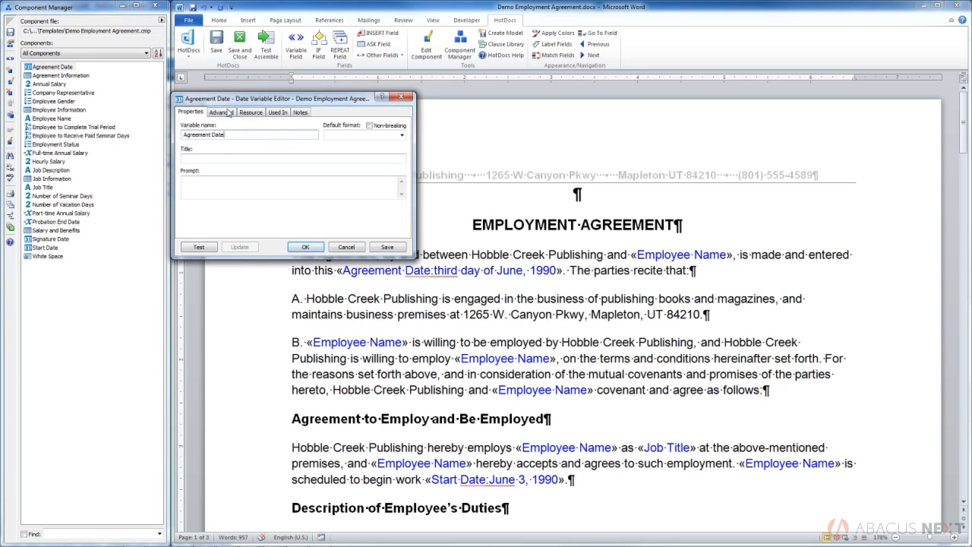
left_click(306, 247)
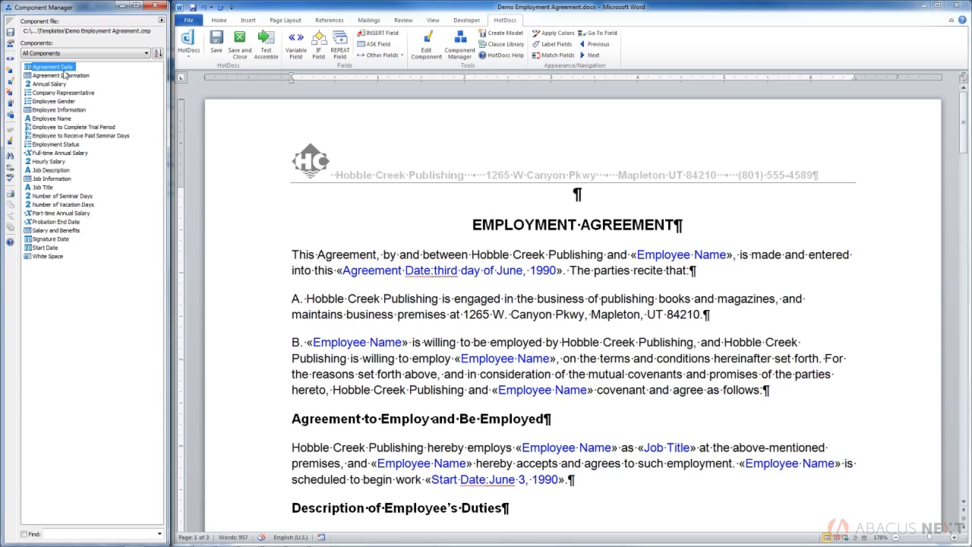
Highlight the Agreement Date field in the opening paragraph and inspect the Rename Component dialog for that variable, cancelling it each time.
left_click(341, 273)
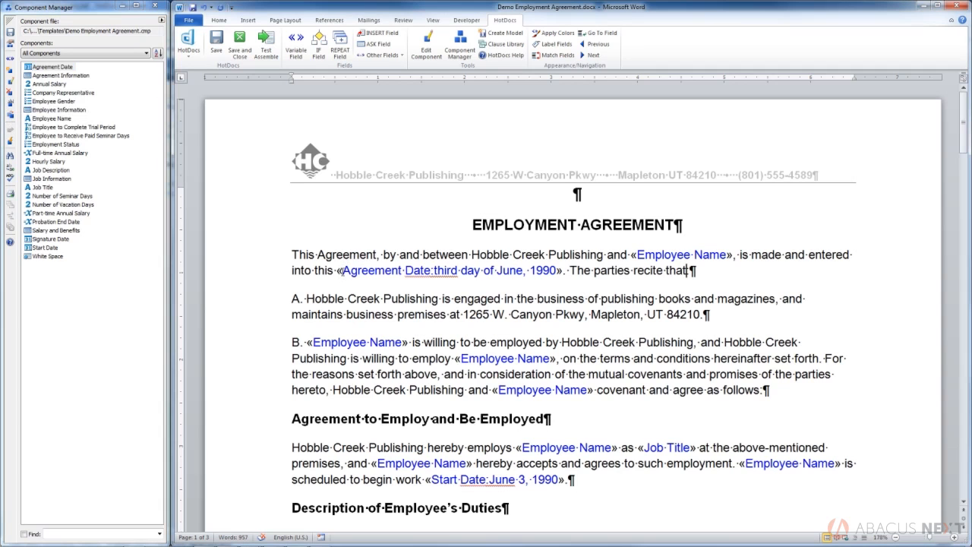
left_click_drag(337, 271, 563, 274)
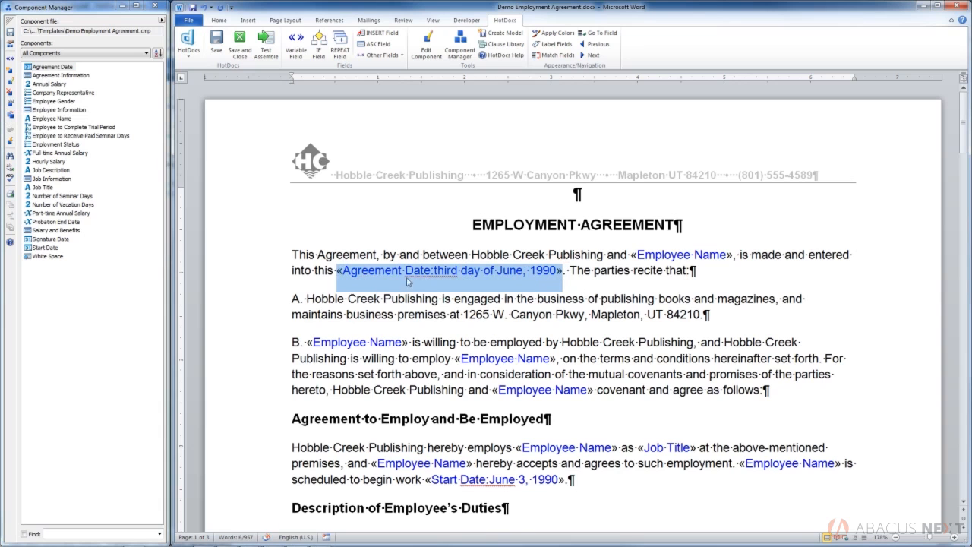
left_click(62, 69)
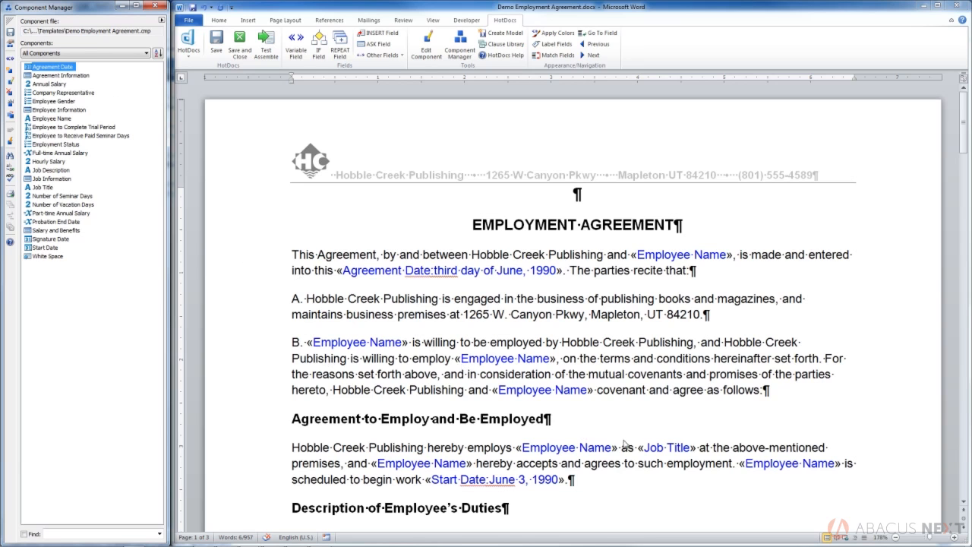
left_click(11, 105)
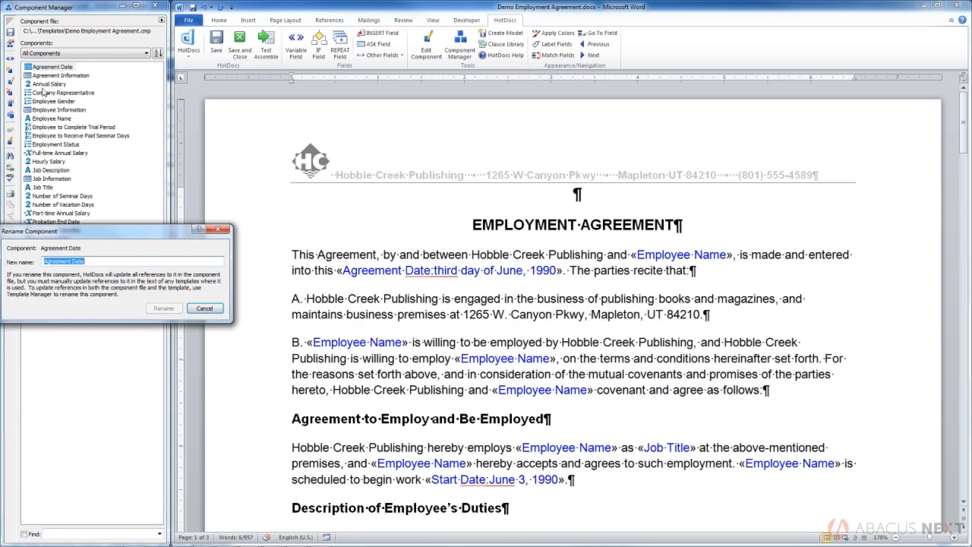
left_click(205, 307)
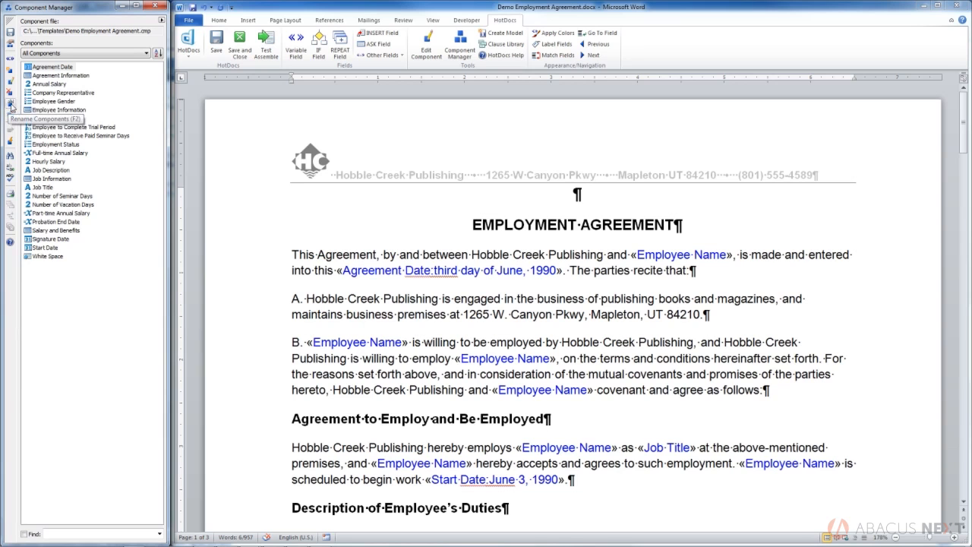
left_click(10, 106)
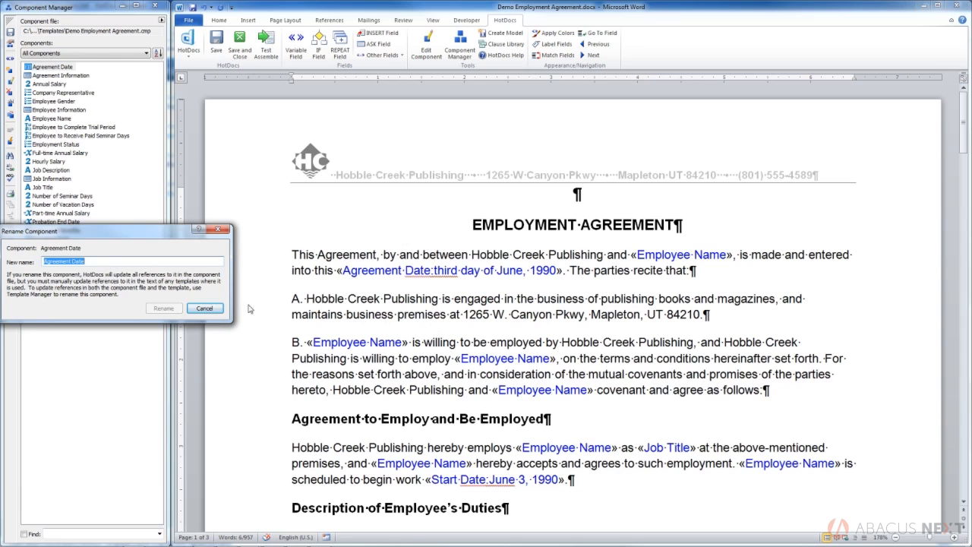
left_click(206, 309)
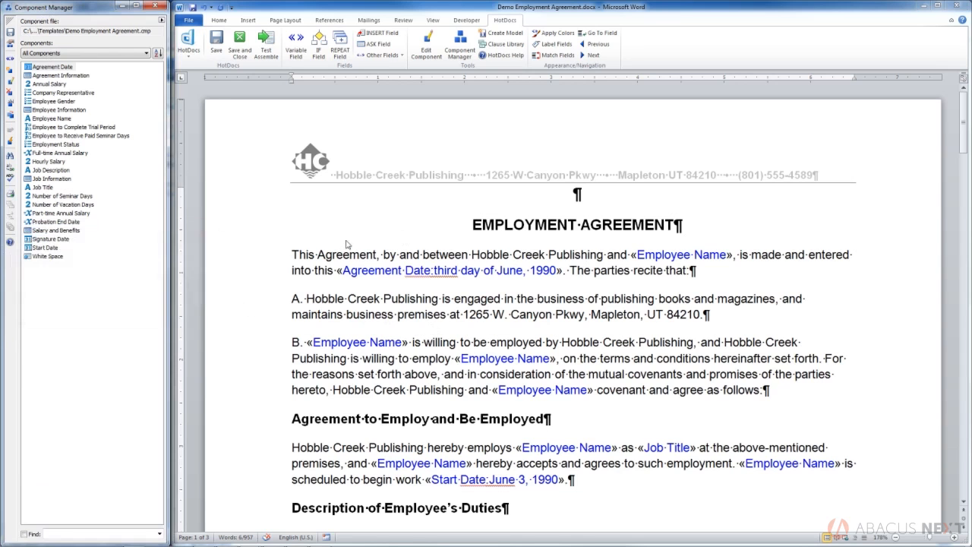
left_click(357, 270)
left_click(337, 272)
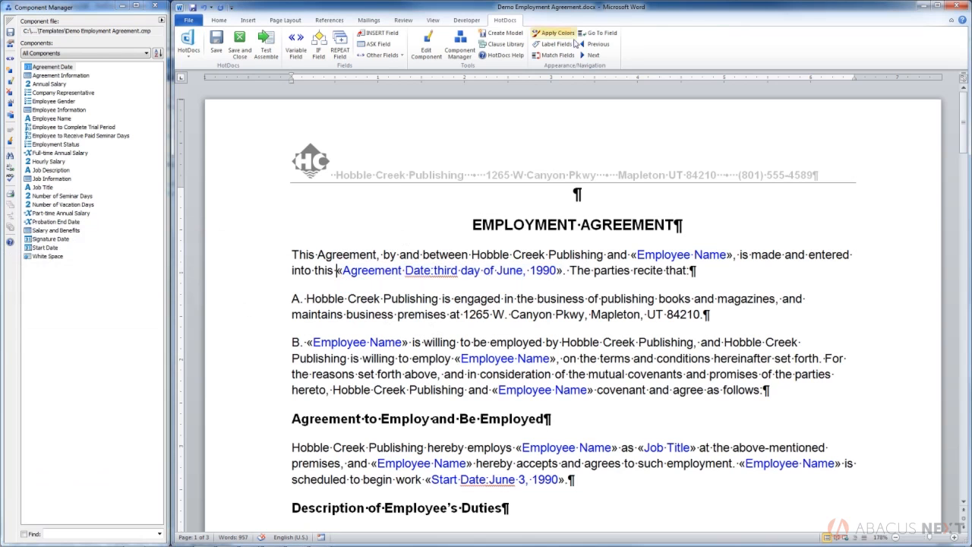
left_click(49, 68)
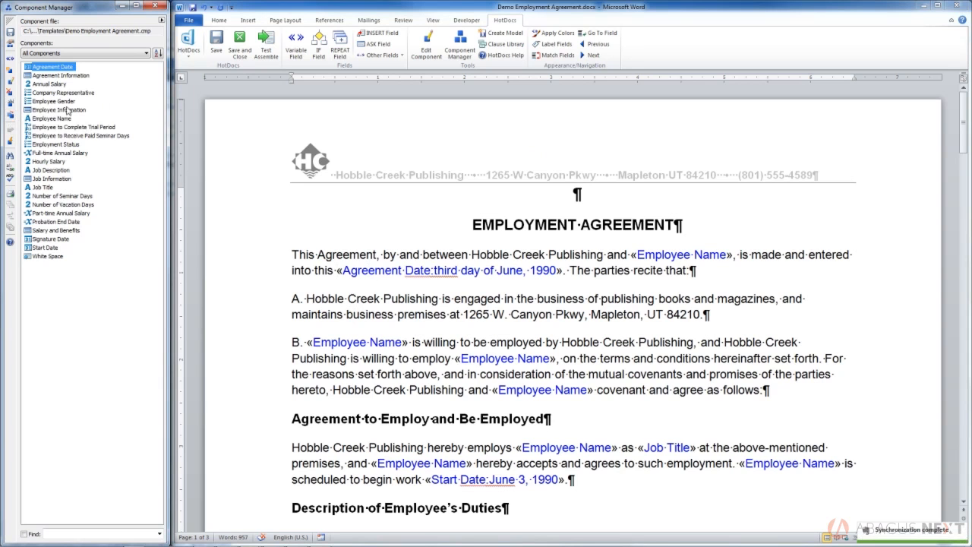
Duplicate the Employee Gender multiple choice variable and name the copy Client Gender.
left_click(63, 103)
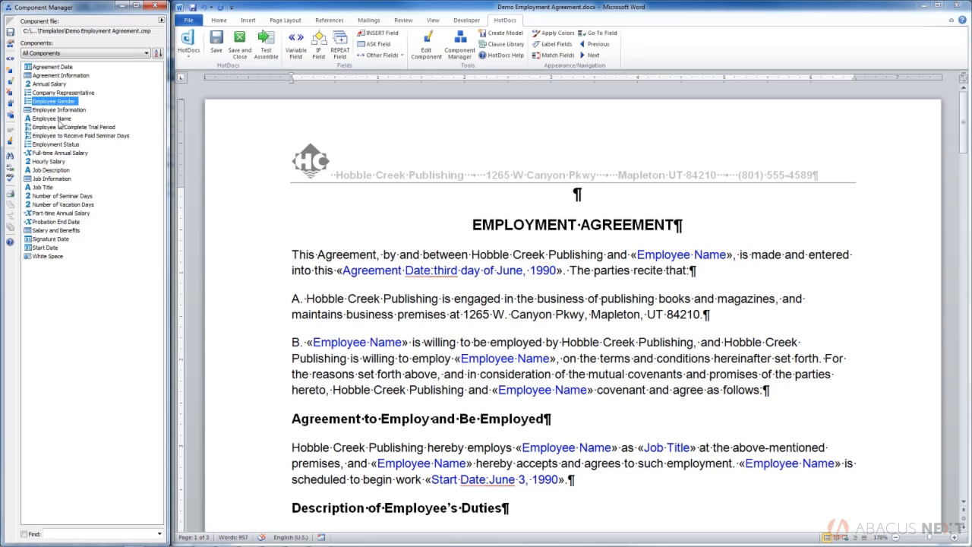
left_click(10, 115)
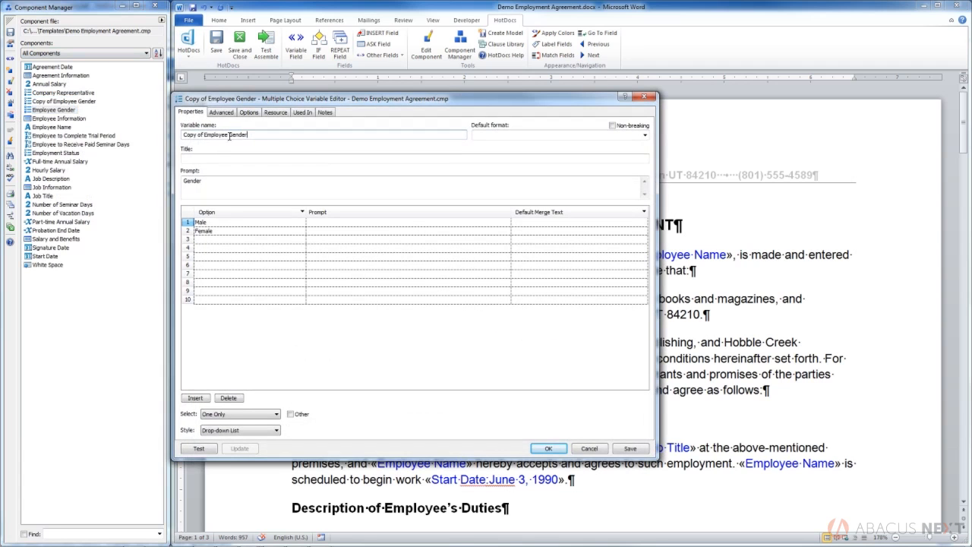
left_click_drag(227, 138, 183, 135)
type("Client")
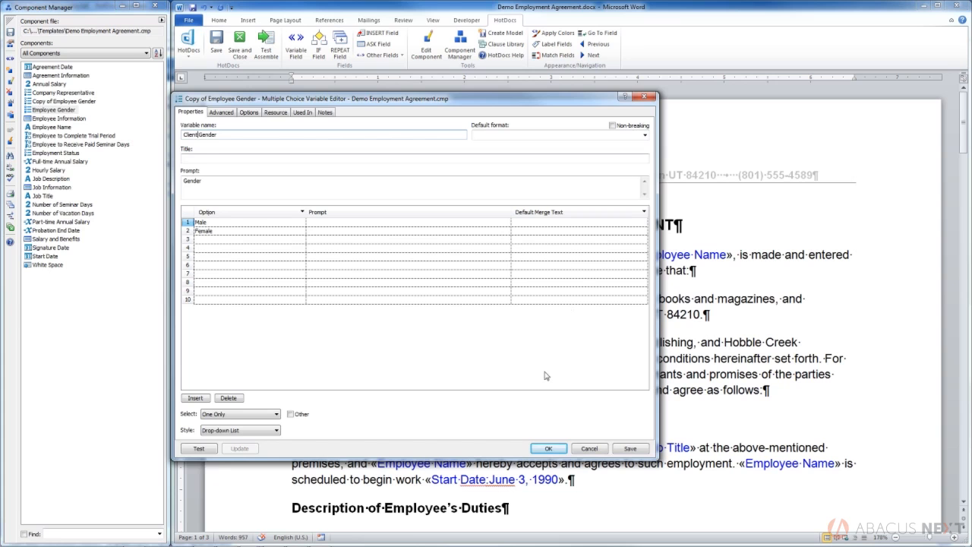
left_click(547, 449)
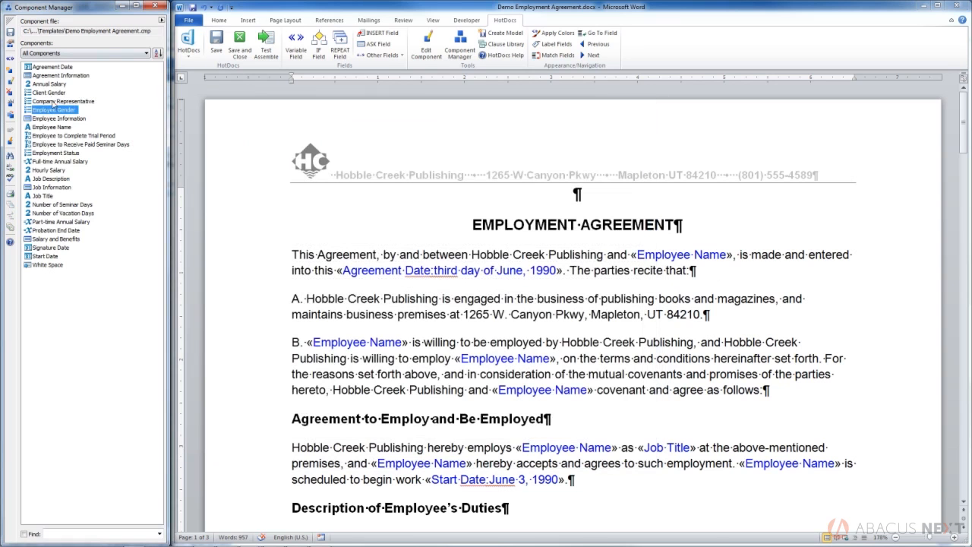
View the component types offered for a new component and cancel without creating one.
left_click(50, 93)
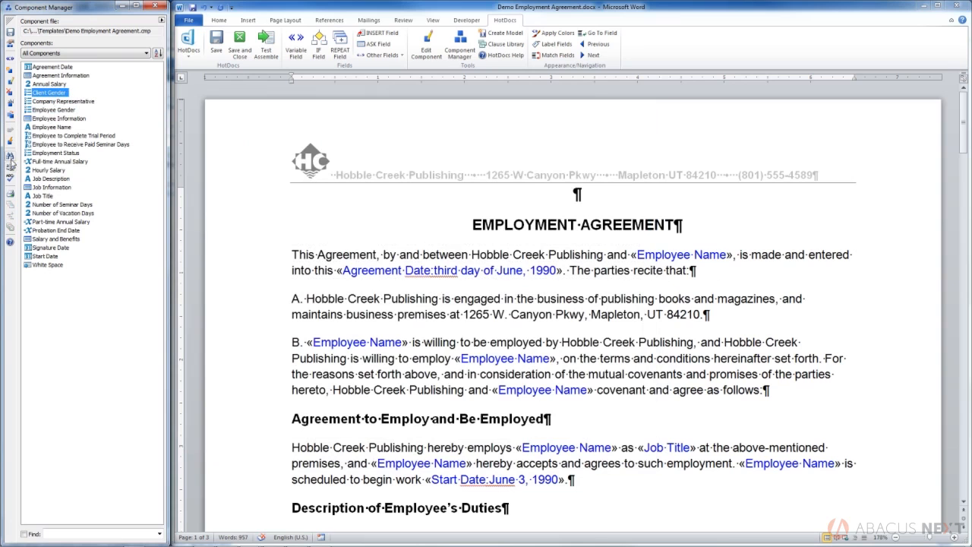
left_click(109, 101)
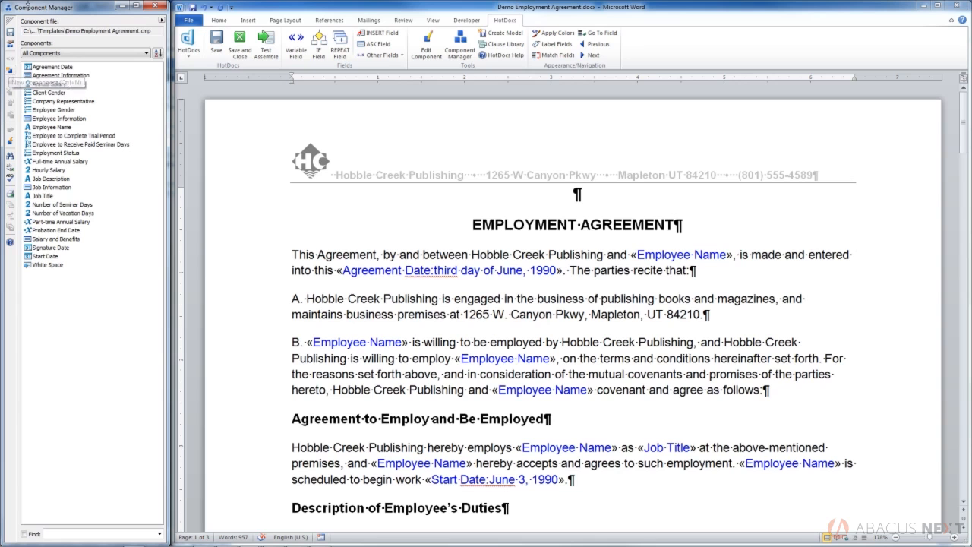
left_click(10, 72)
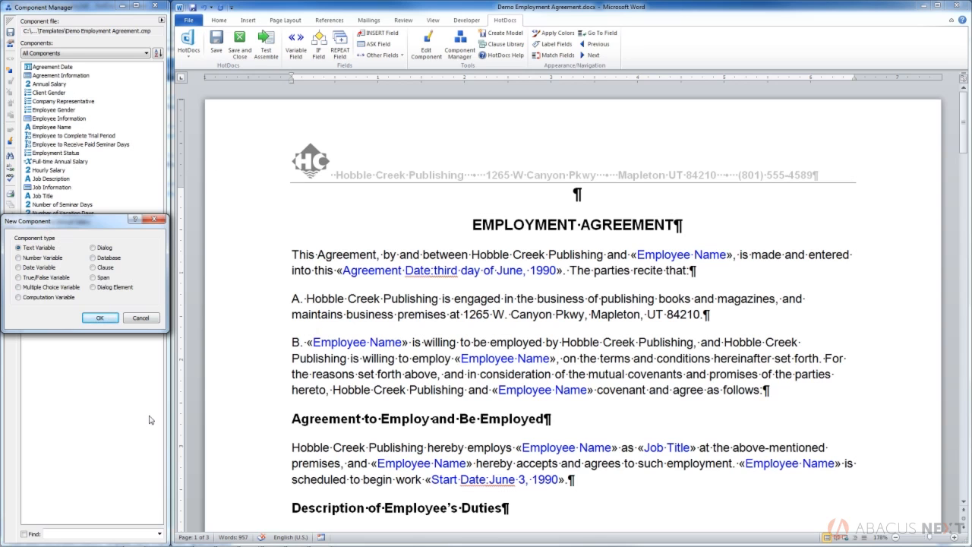
left_click(140, 318)
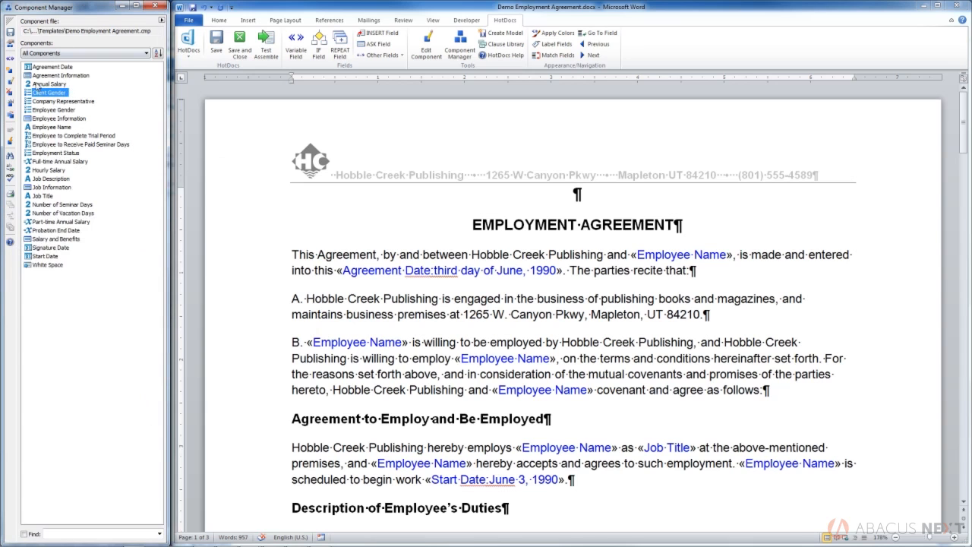
Search all components in the component file for "hourly", matching whole words only.
left_click(114, 117)
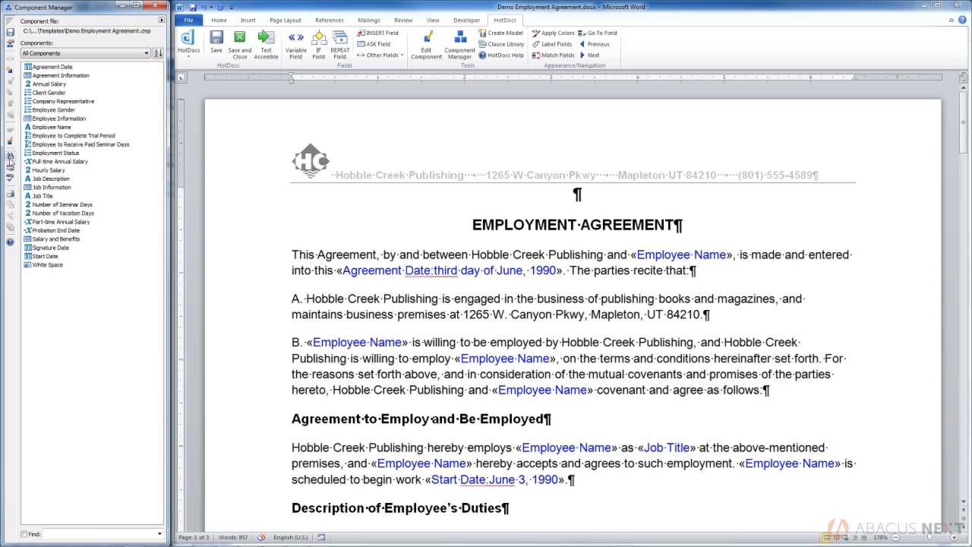
left_click(9, 157)
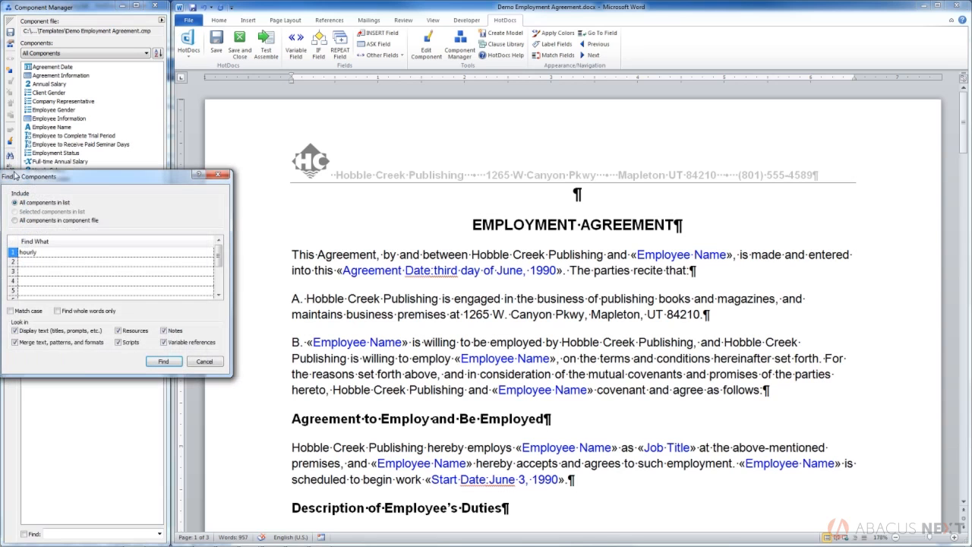
left_click(42, 253)
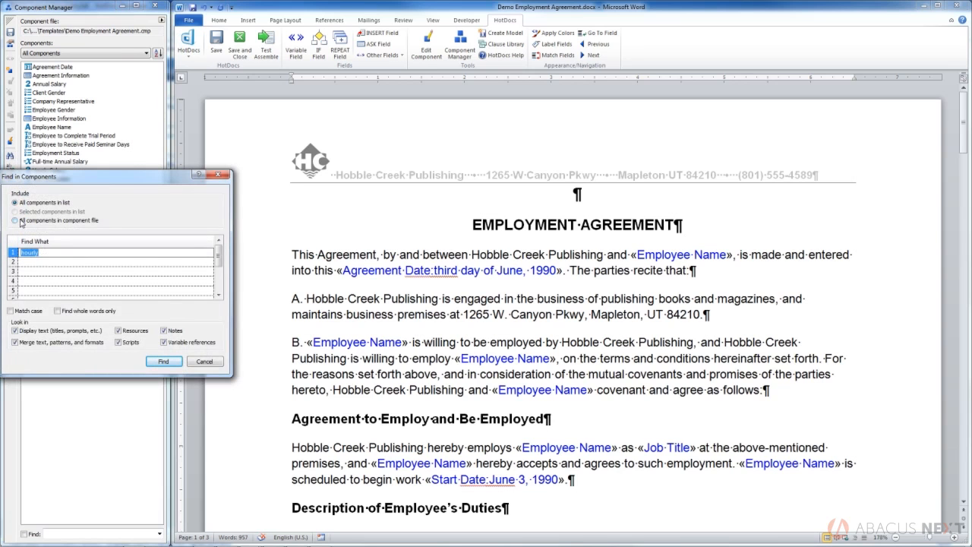
left_click(21, 221)
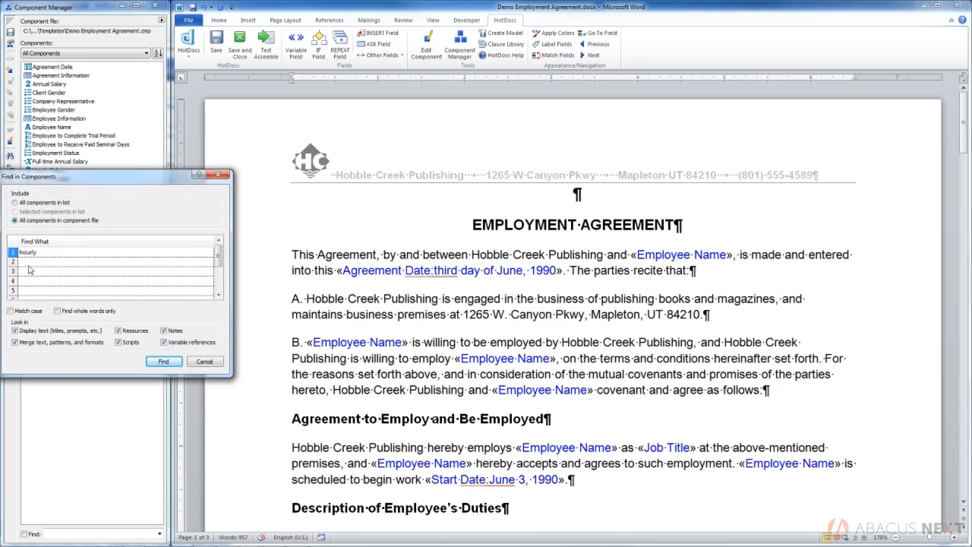
left_click(58, 312)
left_click(164, 362)
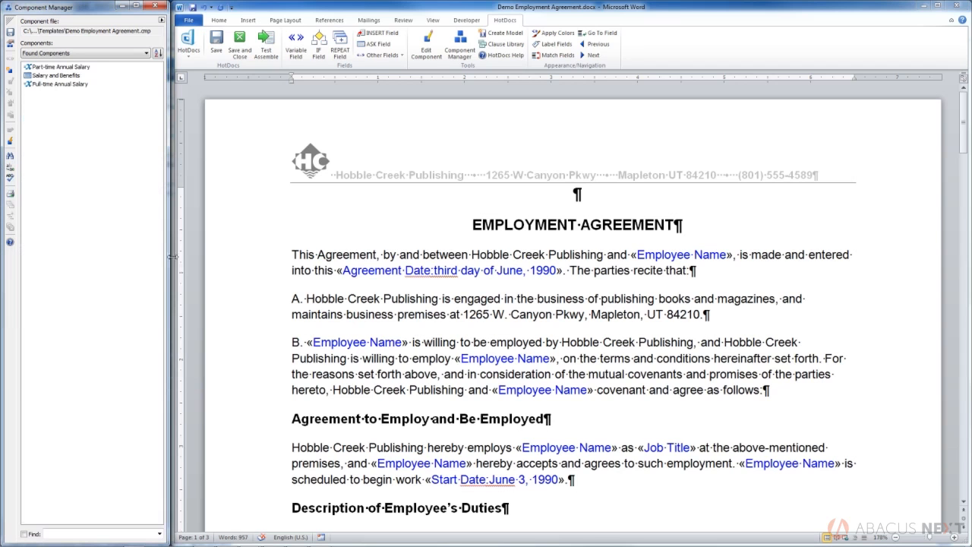
Examine the Hourly Salary reference in the Part-time Annual Salary computation's script and cancel the editor without changing it.
double_click(48, 70)
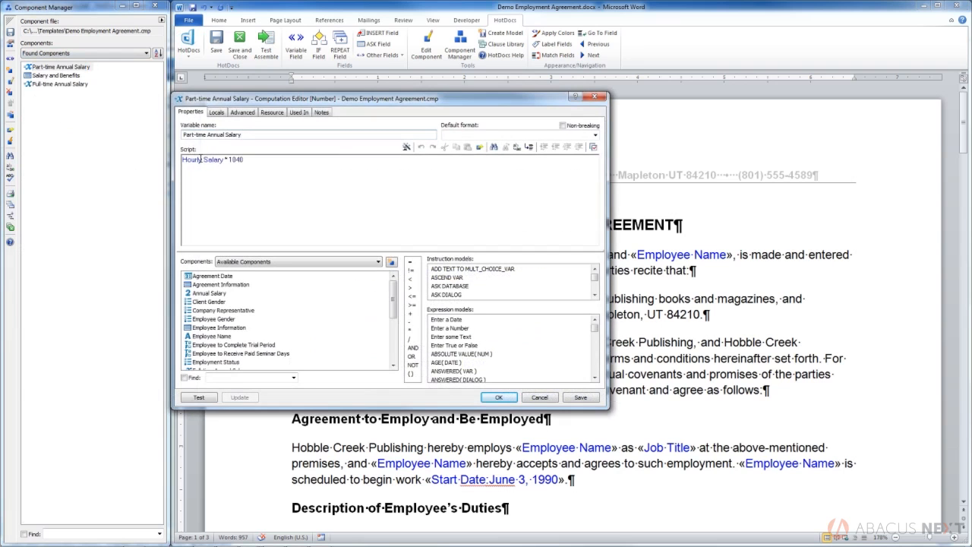
left_click_drag(202, 160, 165, 154)
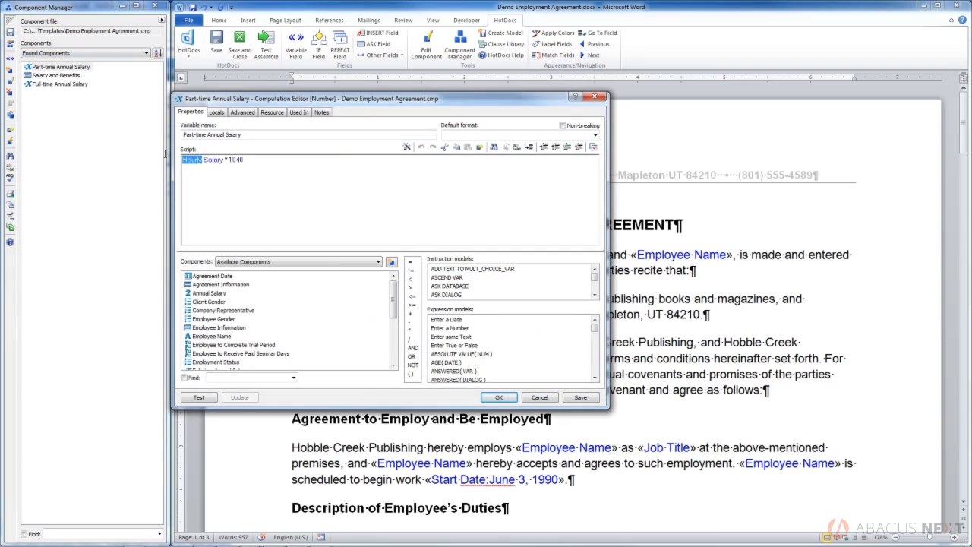
left_click(246, 160)
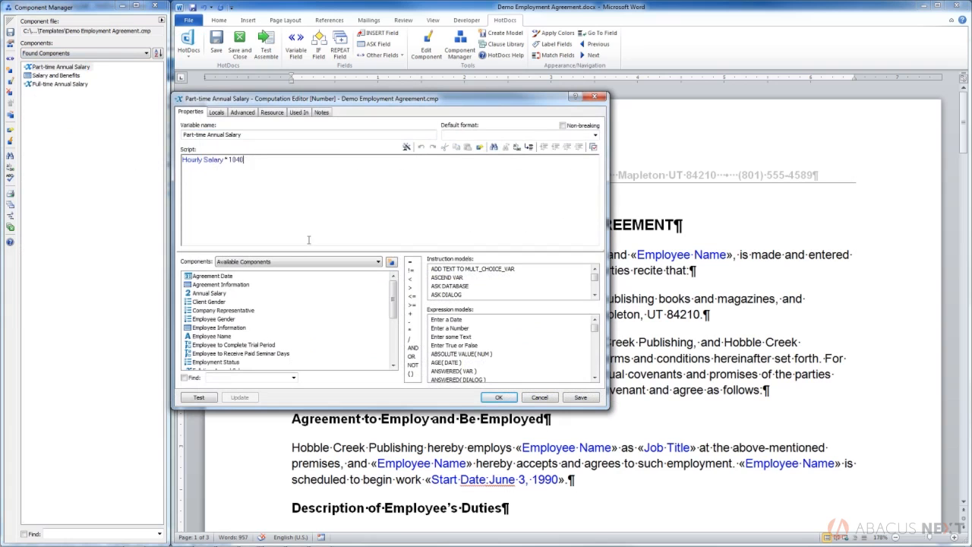
left_click(540, 398)
Examine the Hourly Salary reference in the Full-time Annual Salary computation's script and close its editor.
double_click(64, 85)
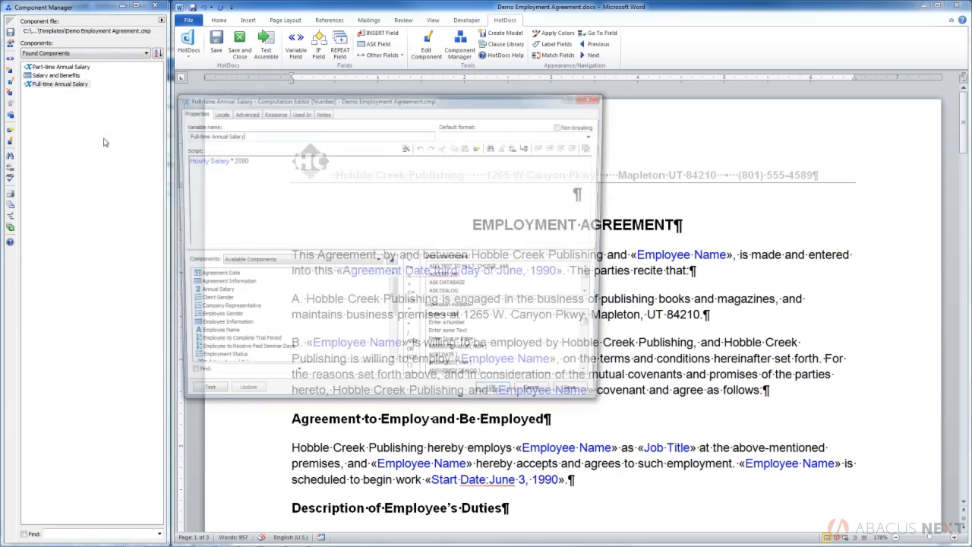
double_click(200, 159)
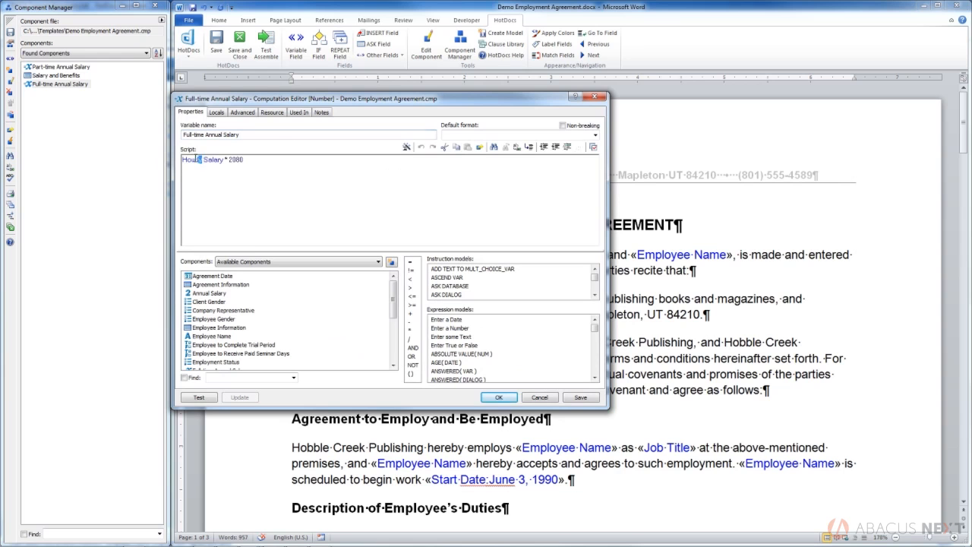
left_click(244, 159)
left_click(499, 397)
List all components again and review the Find and Replace in Components options, cancelling without replacing anything.
left_click(75, 53)
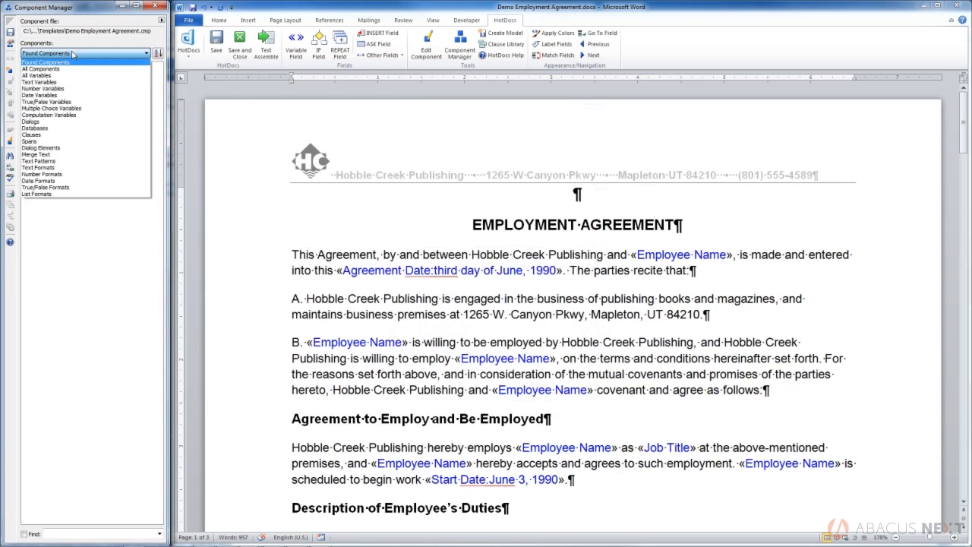
left_click(56, 68)
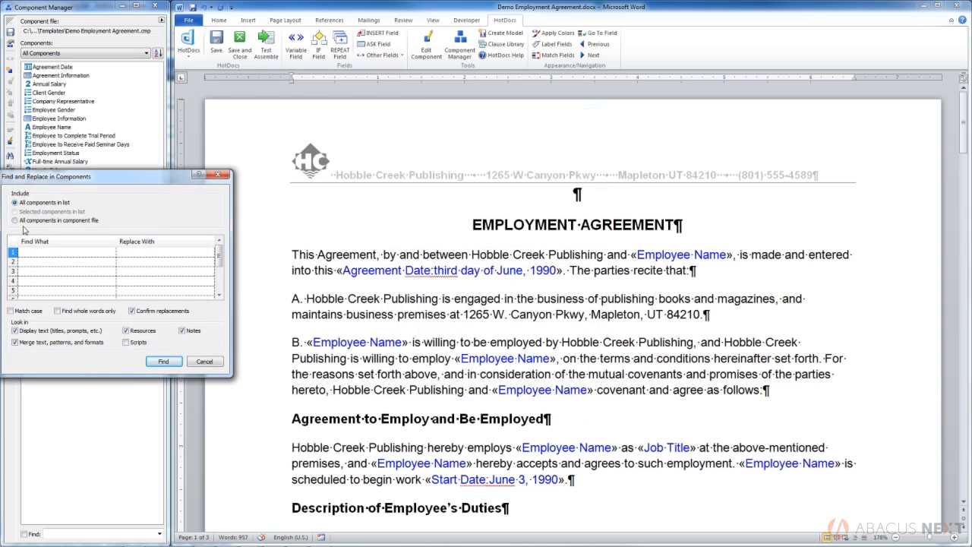
left_click(60, 252)
left_click(155, 252)
left_click(130, 345)
left_click(205, 362)
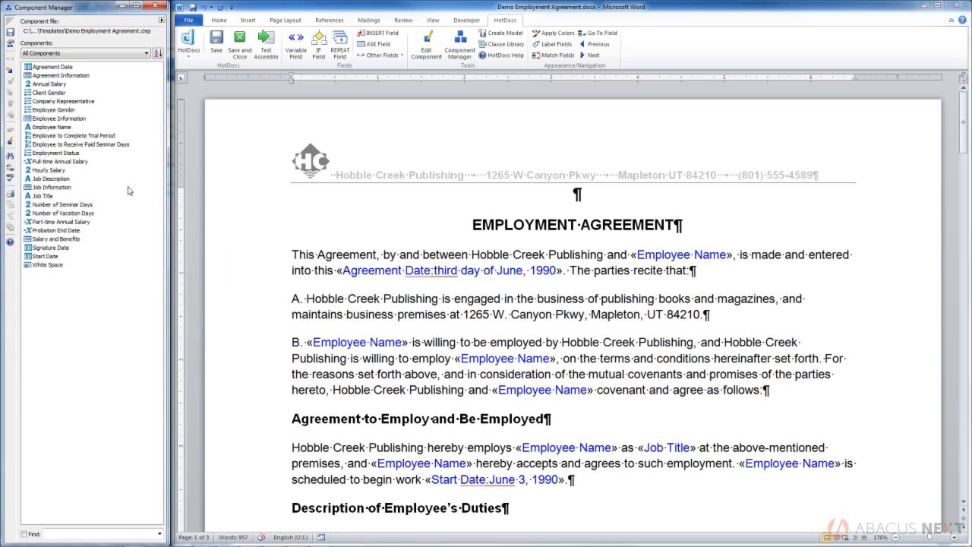
Start a spell check of all components in the component file, cancel it and clear the component selection.
left_click(10, 177)
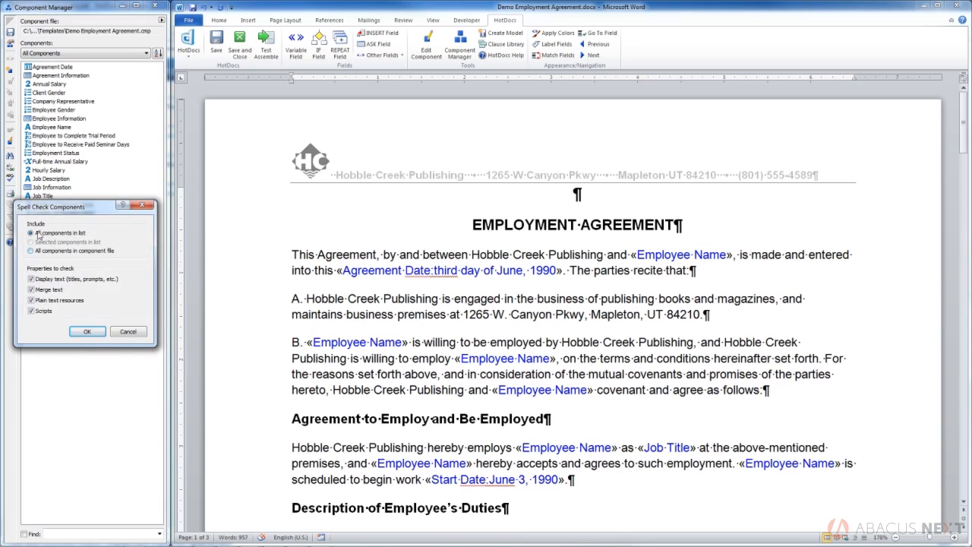
left_click(31, 250)
left_click(85, 333)
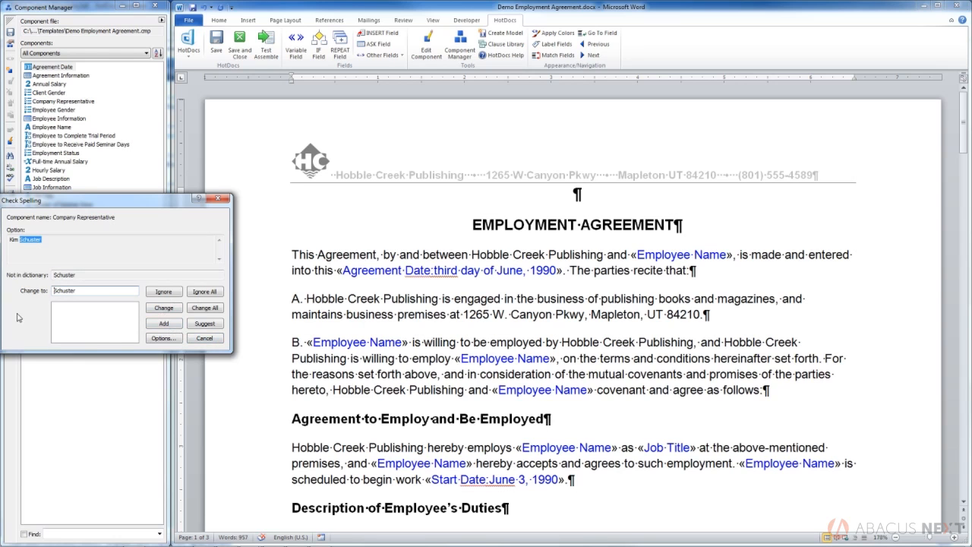
left_click(203, 340)
left_click(142, 306)
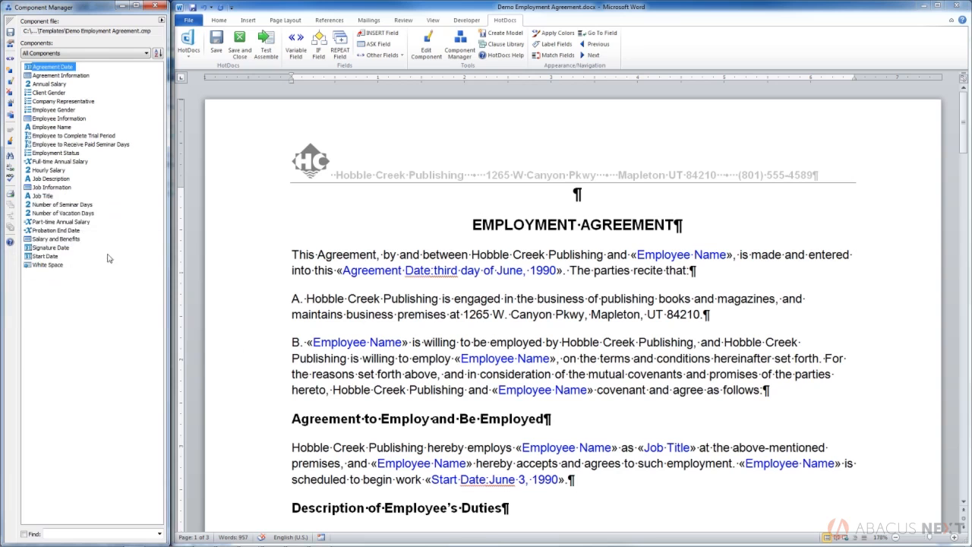
left_click(107, 254)
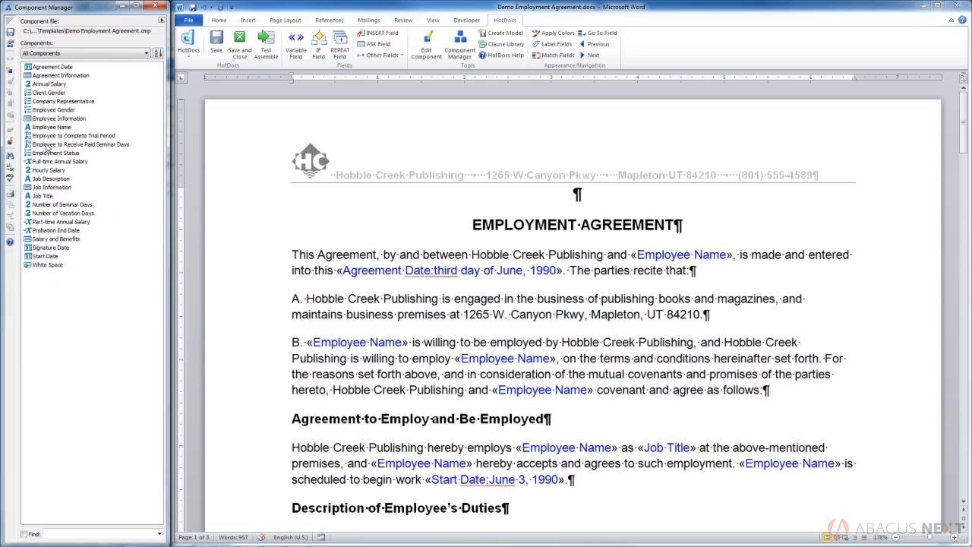
Open the help for the Component Manager.
left_click(10, 243)
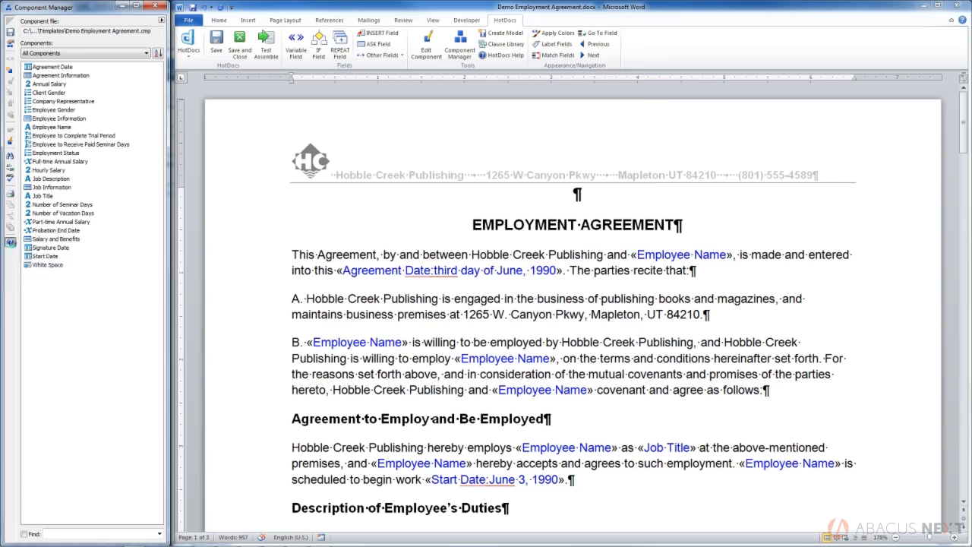